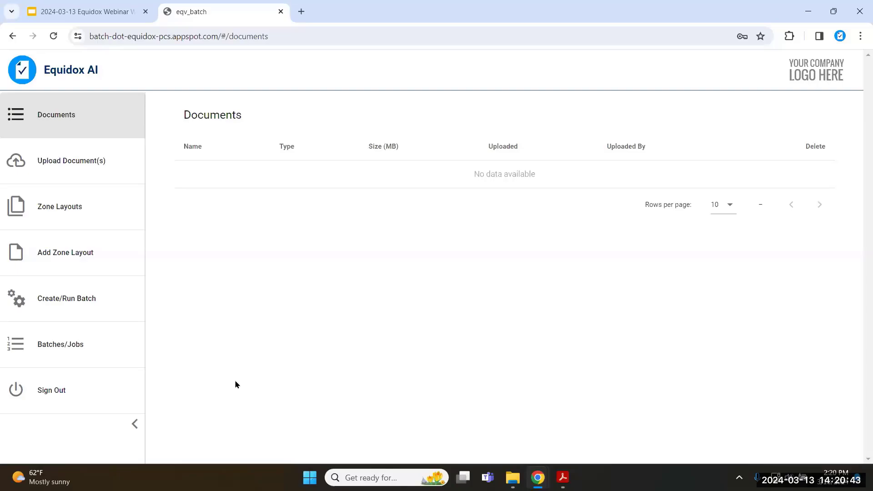
Upload "100 Page Demo Doc- Mental Health Outpatient providers - Untagged" from the Batch Demo folder to the Equidox AI documents.
{"action": "left_click", "coordinate": [90, 168]}
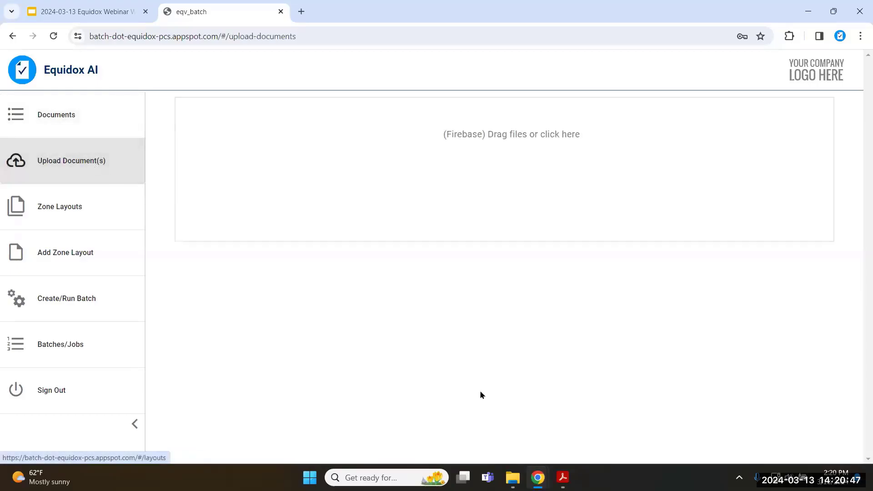
{"action": "left_click", "coordinate": [510, 474]}
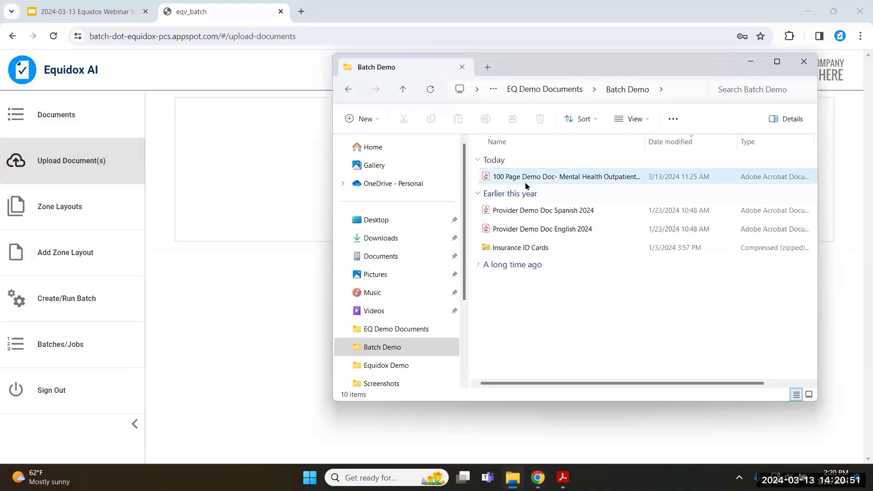
{"action": "left_click", "coordinate": [525, 183]}
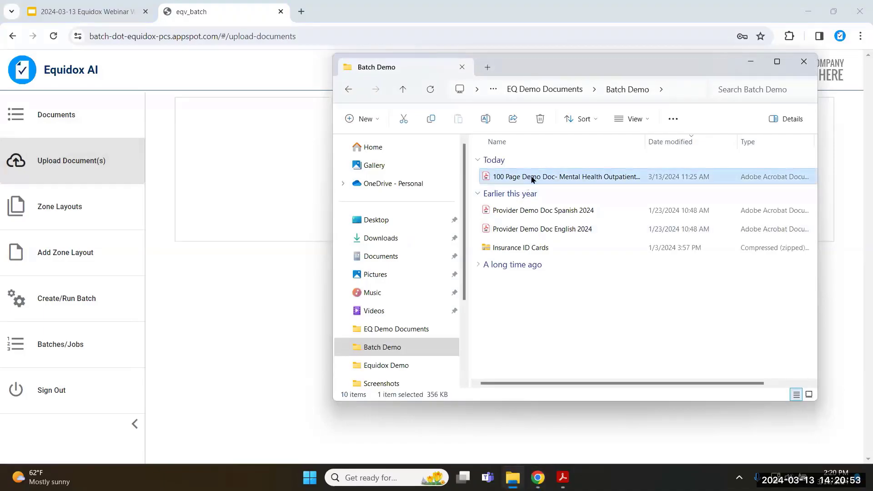
{"action": "left_click_drag", "start_coordinate": [531, 178], "coordinate": [233, 131]}
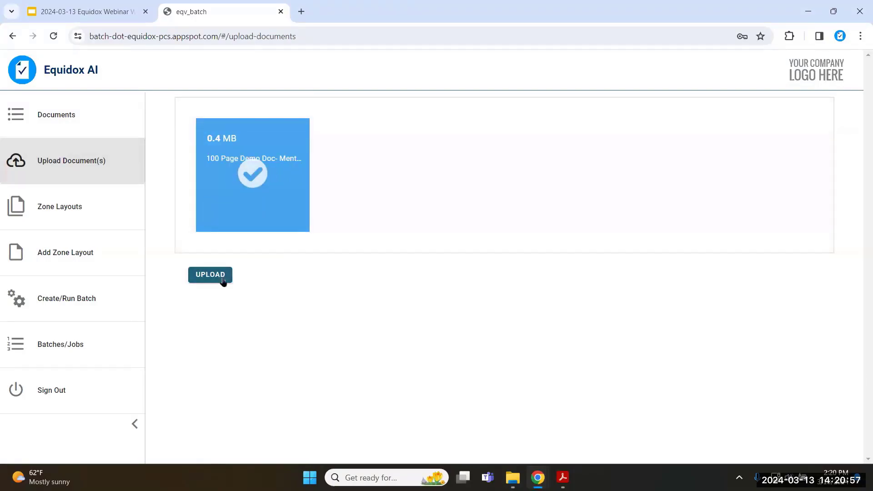
{"action": "left_click", "coordinate": [223, 278]}
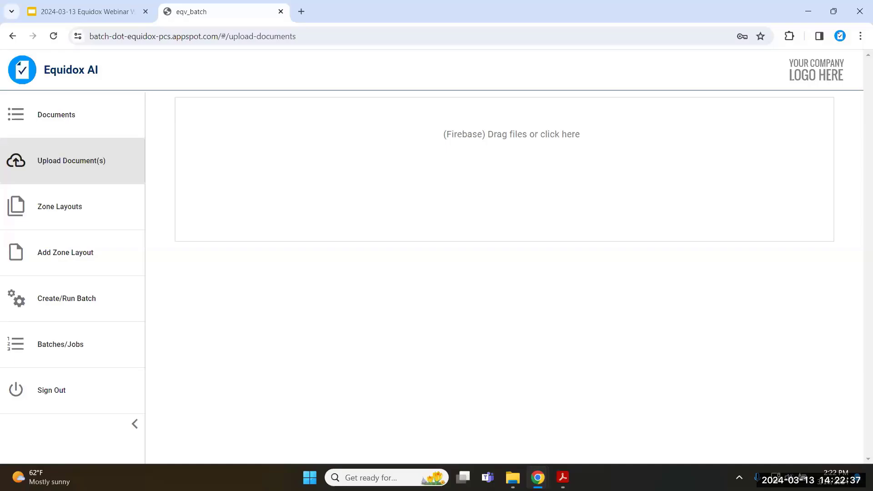
Create and run a batch on the uploaded 100-page PDF using the Example_Provider_Directory_MN machine learning model.
{"action": "left_click", "coordinate": [78, 296]}
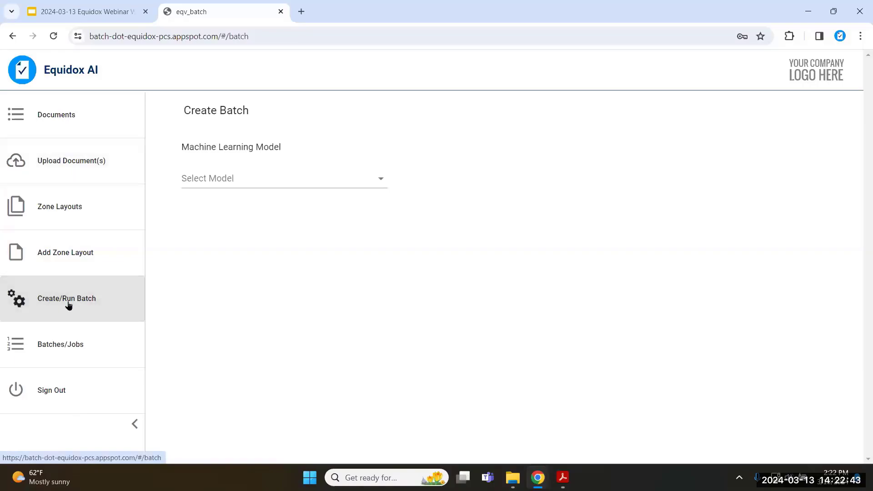
{"action": "left_click", "coordinate": [381, 182]}
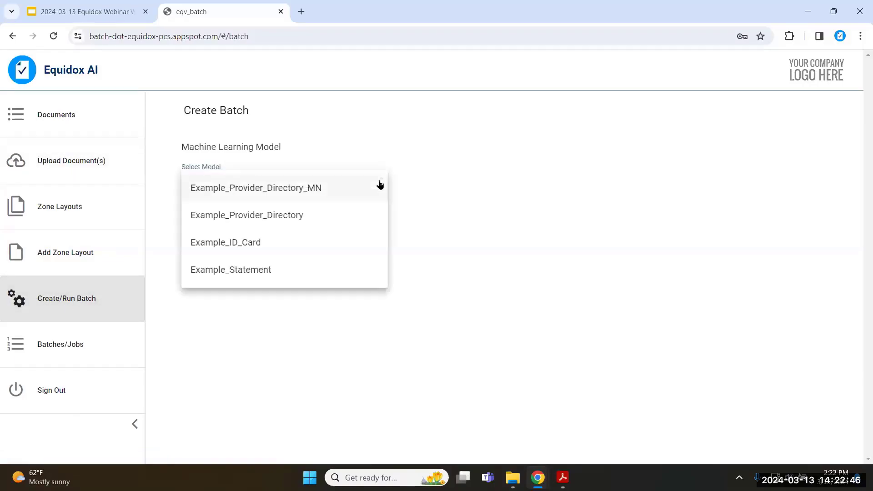
{"action": "left_click", "coordinate": [287, 192]}
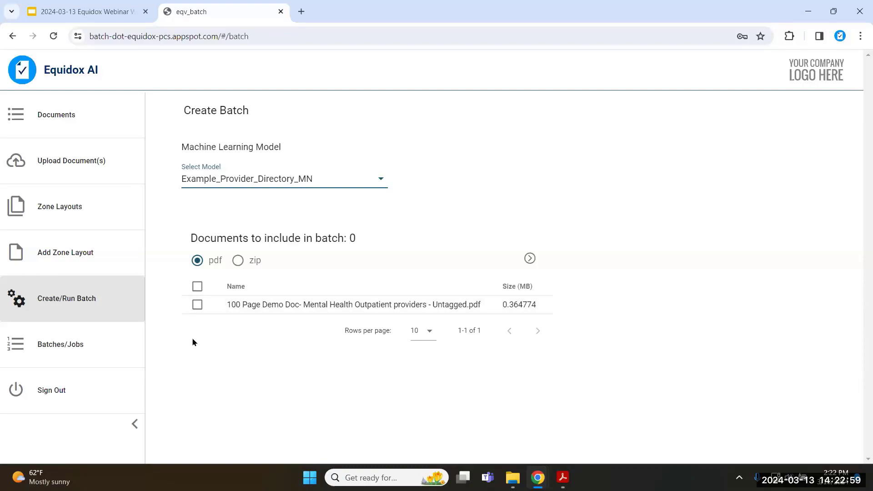
{"action": "left_click", "coordinate": [198, 304]}
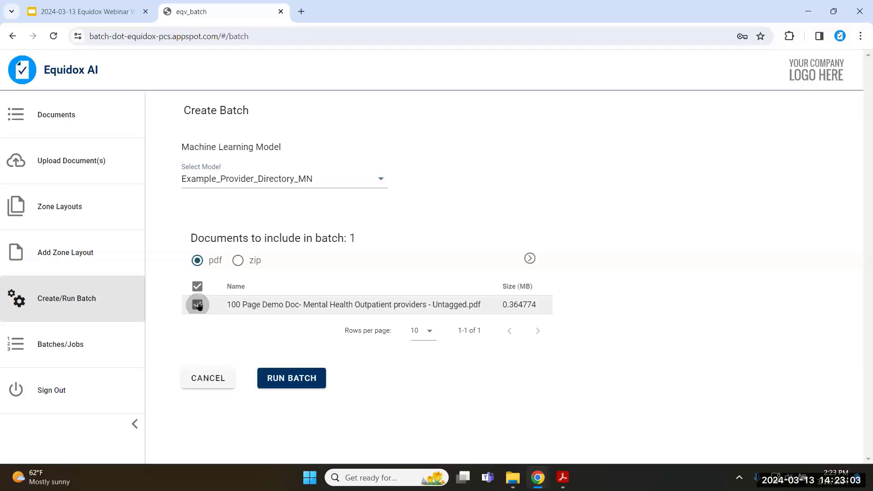
{"action": "left_click", "coordinate": [290, 379]}
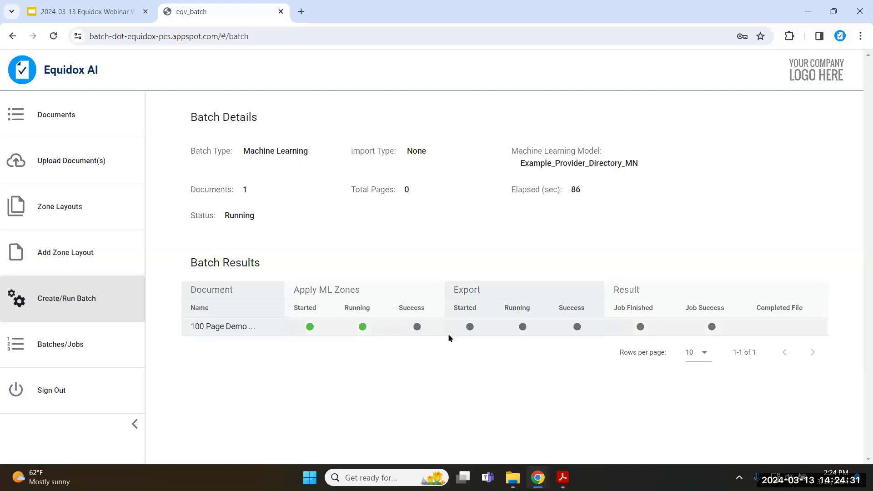
Switch to Adobe Acrobat and examine the source PDF's accessibility tags and page layout, then return to the batch details.
{"action": "left_click", "coordinate": [563, 478]}
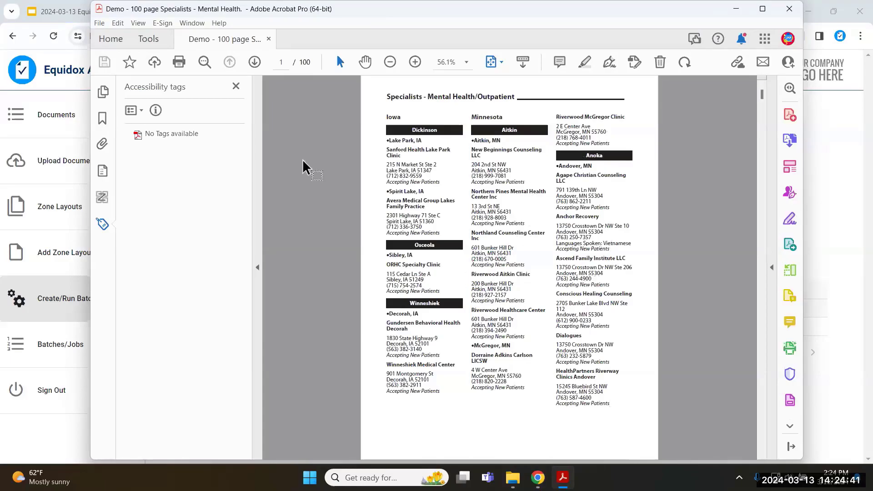
{"action": "left_click", "coordinate": [187, 134]}
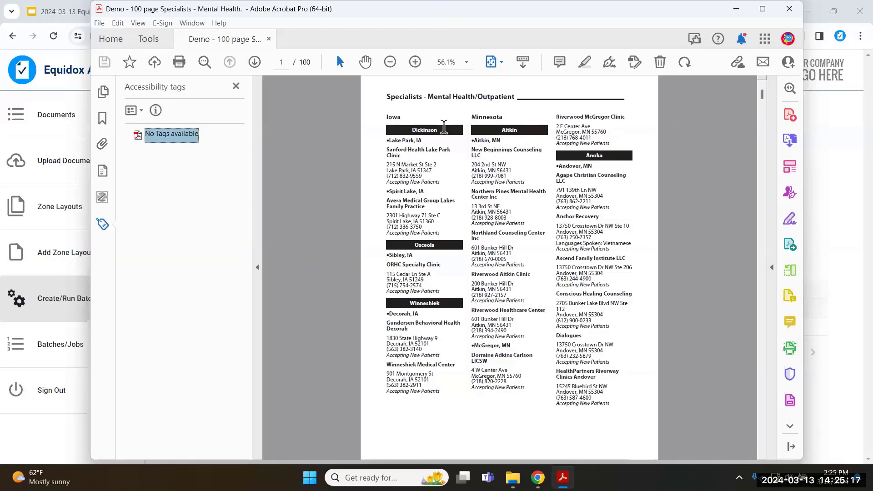
{"action": "scroll", "coordinate": [460, 137], "scroll_direction": "down", "scroll_amount": 2}
{"action": "scroll", "coordinate": [461, 152], "scroll_direction": "down", "scroll_amount": 3}
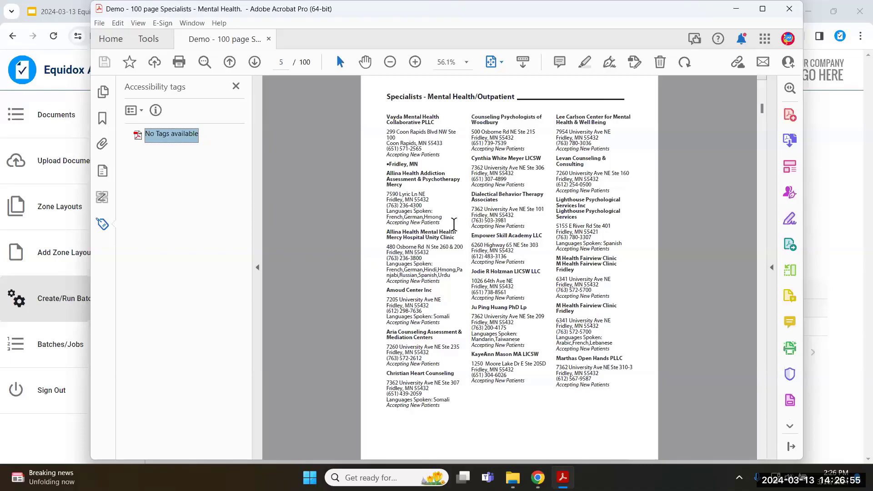
{"action": "scroll", "coordinate": [450, 220], "scroll_direction": "down", "scroll_amount": 4}
{"action": "scroll", "coordinate": [450, 220], "scroll_direction": "down", "scroll_amount": 8}
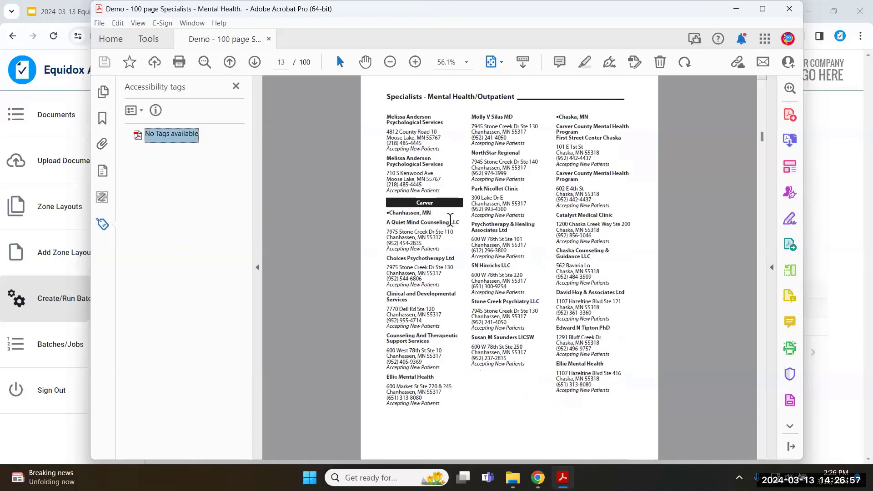
{"action": "scroll", "coordinate": [450, 225], "scroll_direction": "down", "scroll_amount": 5}
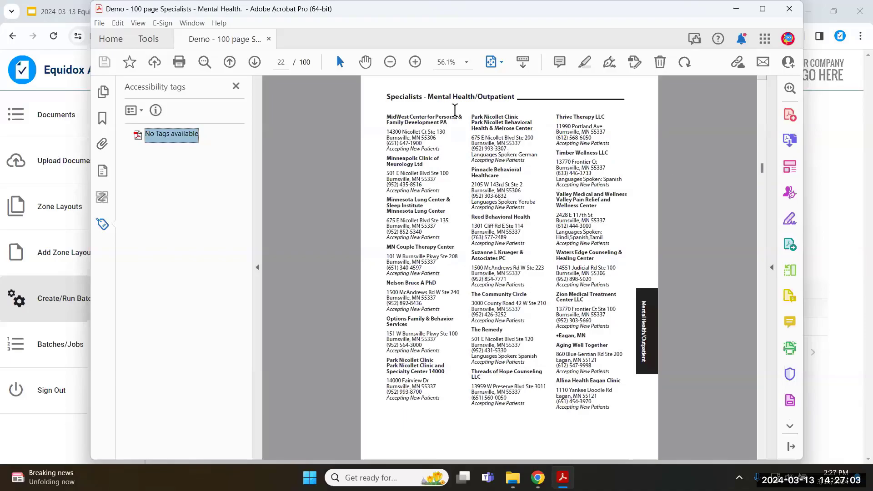
{"action": "left_click", "coordinate": [730, 13]}
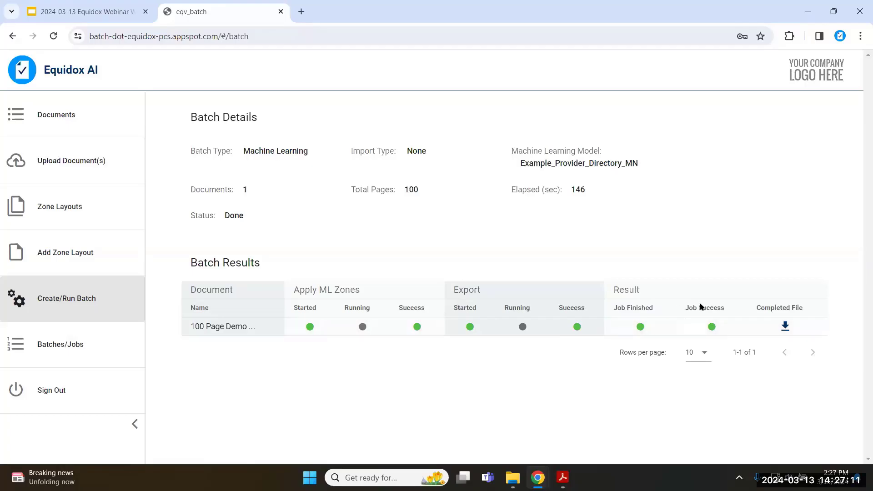
Open the batch's completed file and save the PDF to the Desktop.
{"action": "left_click", "coordinate": [786, 326]}
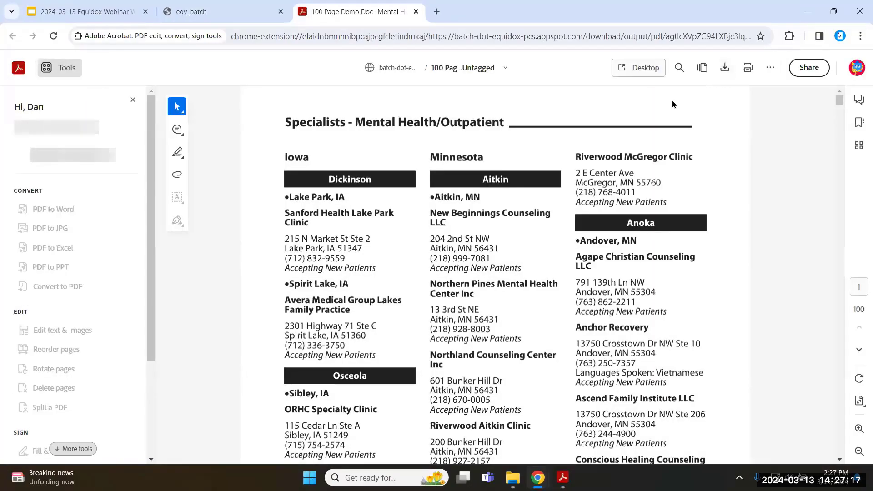
{"action": "left_click", "coordinate": [724, 69]}
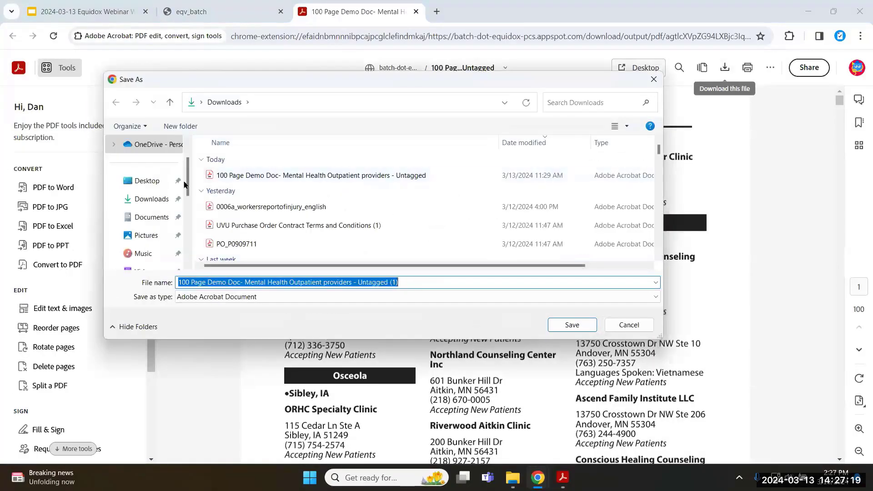
{"action": "left_click", "coordinate": [150, 181]}
{"action": "left_click", "coordinate": [569, 324]}
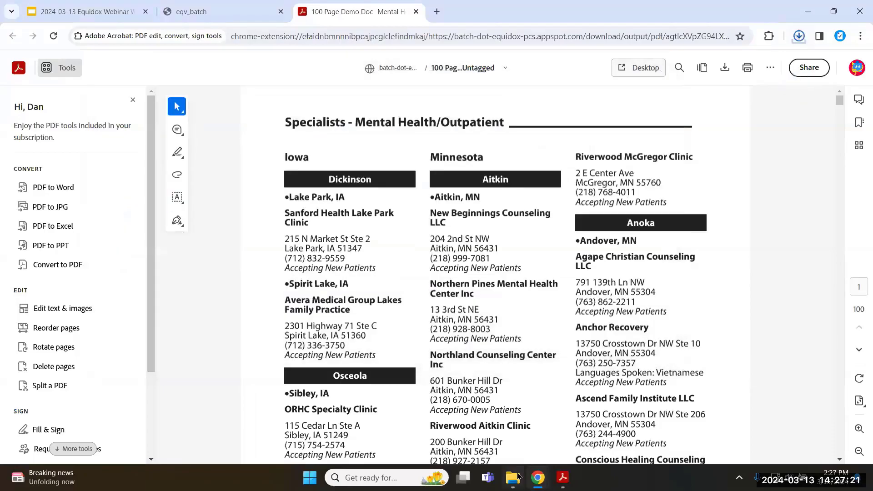
Open the saved completed PDF from the Desktop folder in Adobe Acrobat.
{"action": "left_click", "coordinate": [663, 159]}
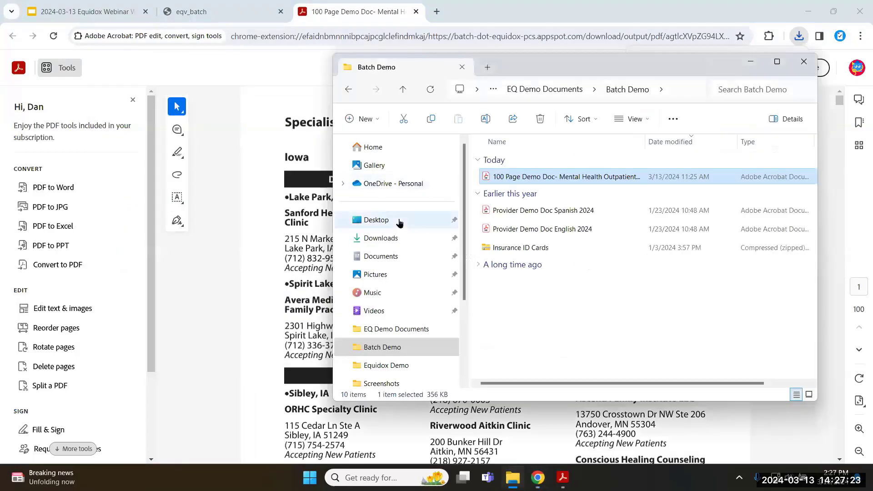
{"action": "left_click", "coordinate": [385, 220]}
{"action": "double_click", "coordinate": [526, 164]}
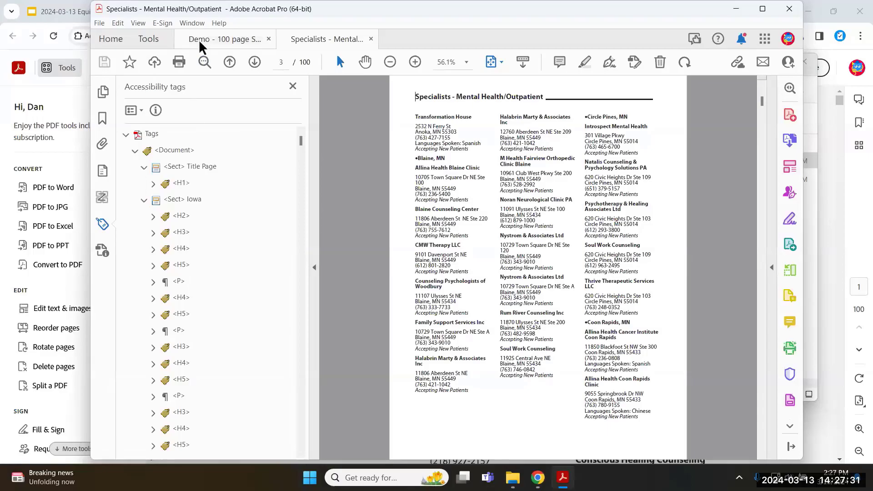
Check the accessibility tags of the original demo PDF, then return to the processed PDF for comparison.
{"action": "left_click", "coordinate": [211, 41]}
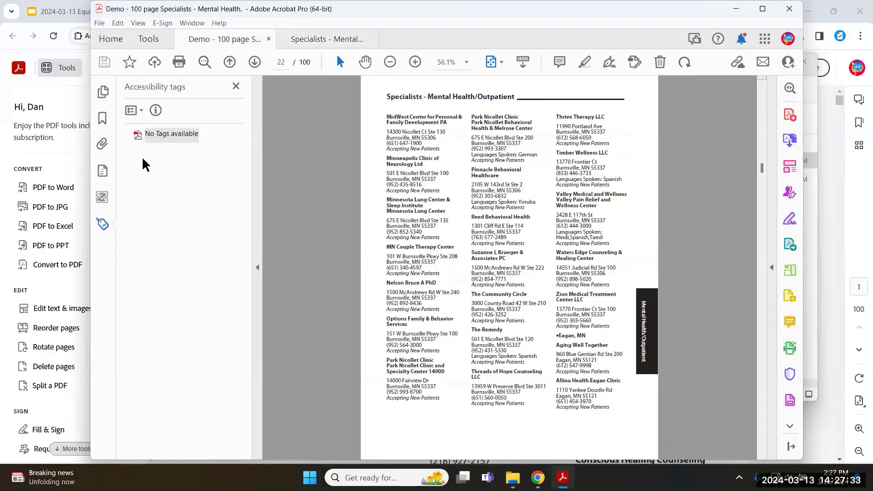
{"action": "left_click", "coordinate": [152, 137]}
{"action": "left_click", "coordinate": [290, 44]}
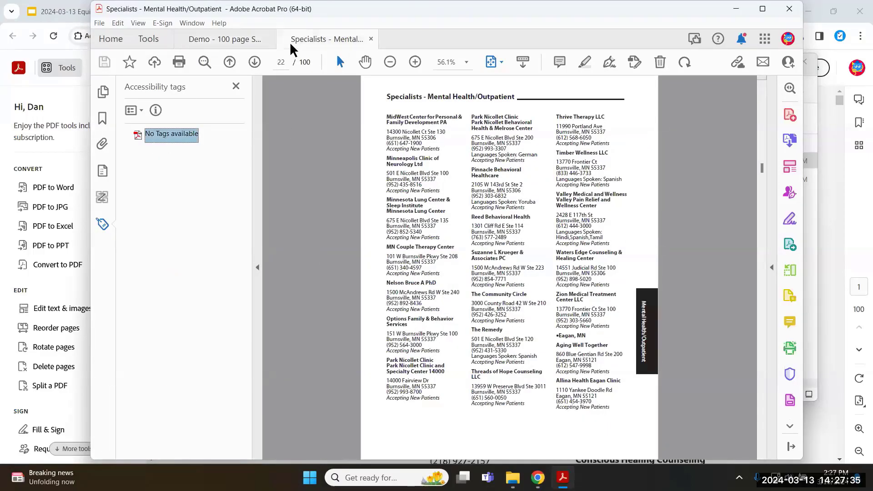
Step through the processed PDF's tag tree from the Document tag through the Iowa section, checking each heading and paragraph against the page.
{"action": "left_click", "coordinate": [181, 153]}
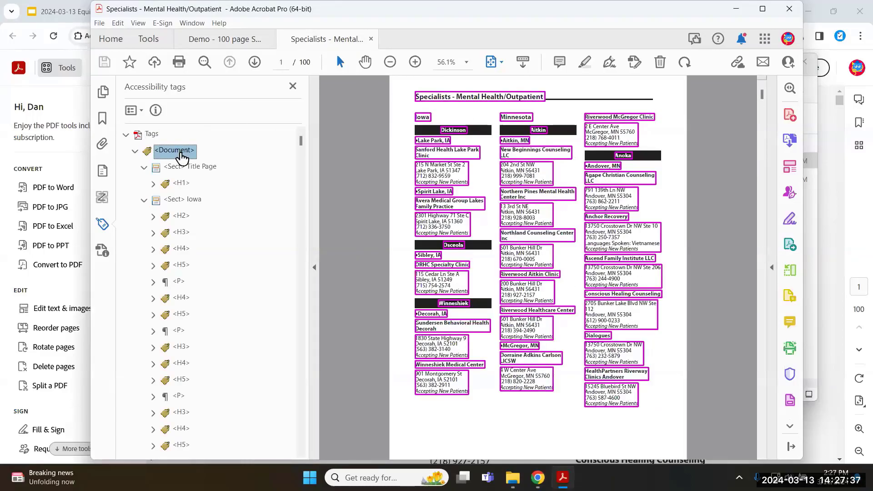
{"action": "key", "text": "Down"}
{"action": "key", "text": "Down"}
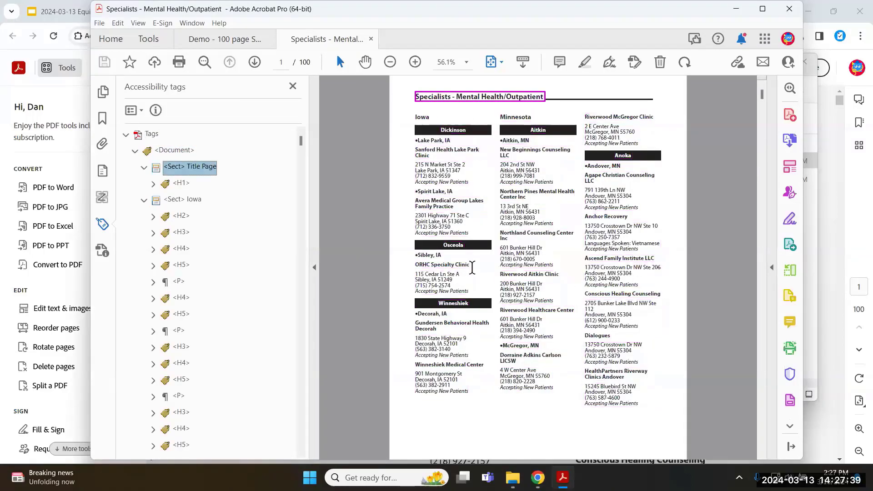
{"action": "key", "text": "Down"}
{"action": "key", "text": "Down"}
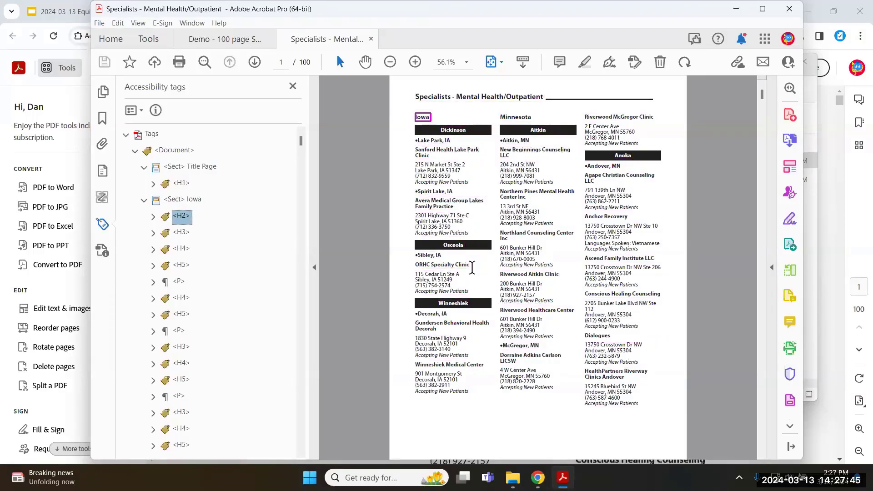
{"action": "key", "text": "Down"}
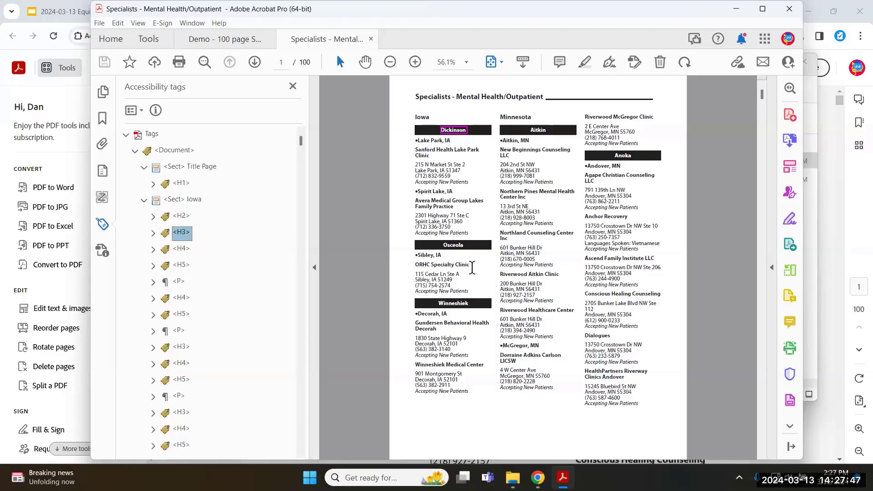
{"action": "key", "text": "Down"}
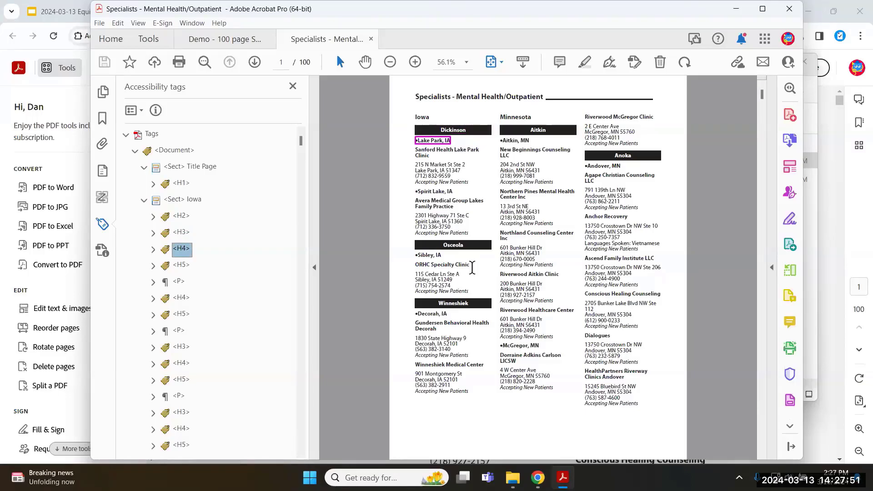
{"action": "key", "text": "Down"}
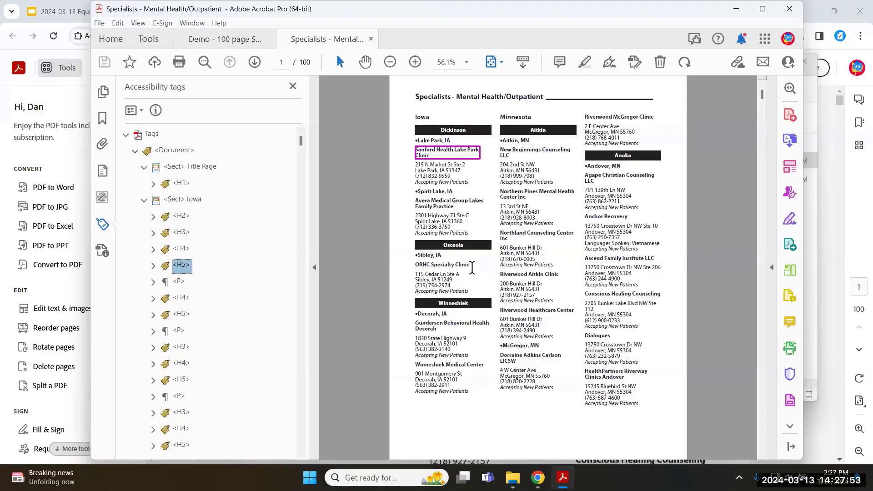
{"action": "key", "text": "Down"}
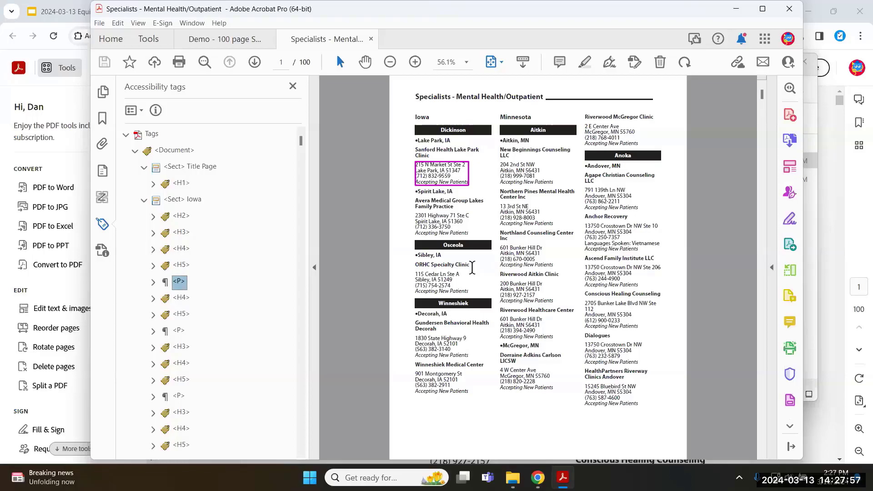
{"action": "key", "text": "Down"}
{"action": "key", "text": "Down"}
{"action": "key", "text": "Down"}
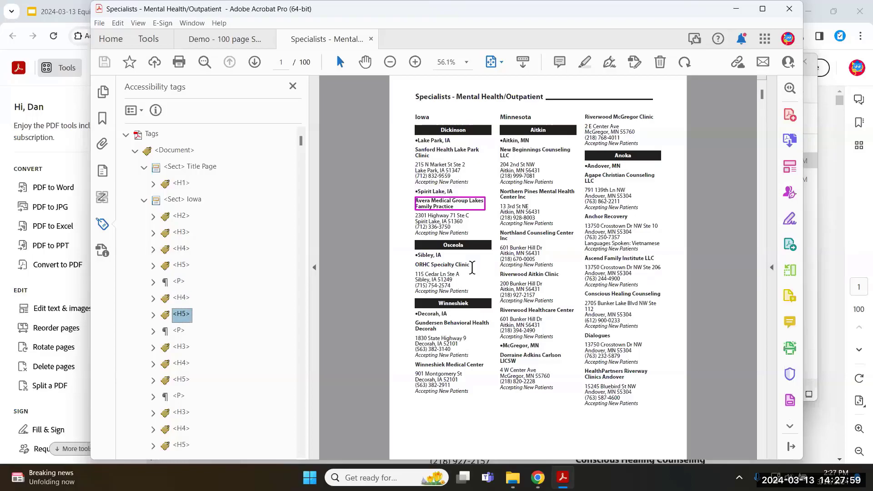
{"action": "key", "text": "Down"}
{"action": "key", "text": "Down"}
{"action": "key", "text": "Down"}
{"action": "key", "text": "Down"}
{"action": "key", "text": "Down"}
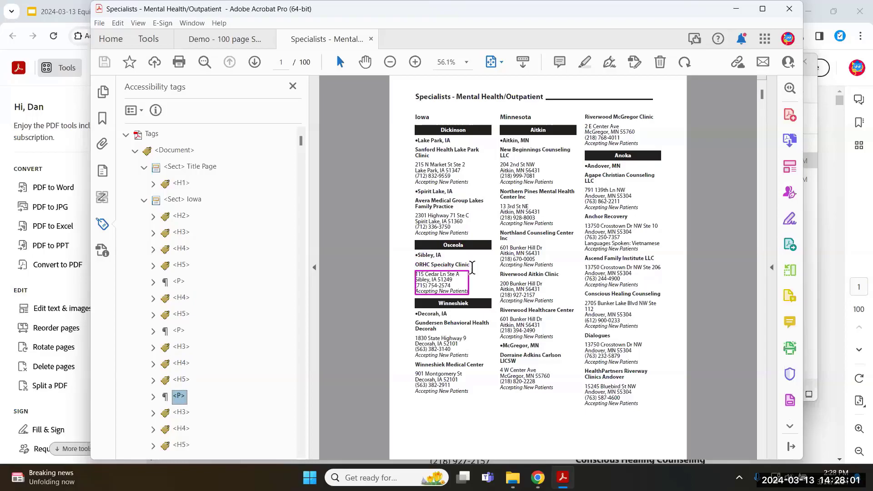
{"action": "key", "text": "Down"}
{"action": "key", "text": "Down"}
{"action": "key", "text": "Down"}
{"action": "key", "text": "Down"}
{"action": "key", "text": "Down"}
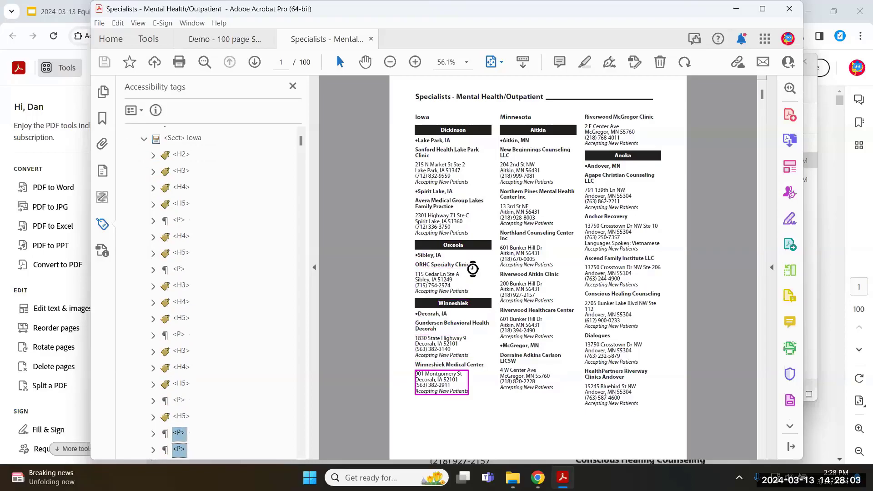
Step through the tags from the end of the Iowa section to Minnesota's Andover heading, checking each against page 1.
{"action": "key", "text": "Down"}
{"action": "key", "text": "Down"}
{"action": "key", "text": "Down"}
{"action": "key", "text": "Down"}
{"action": "key", "text": "Down"}
{"action": "key", "text": "Down"}
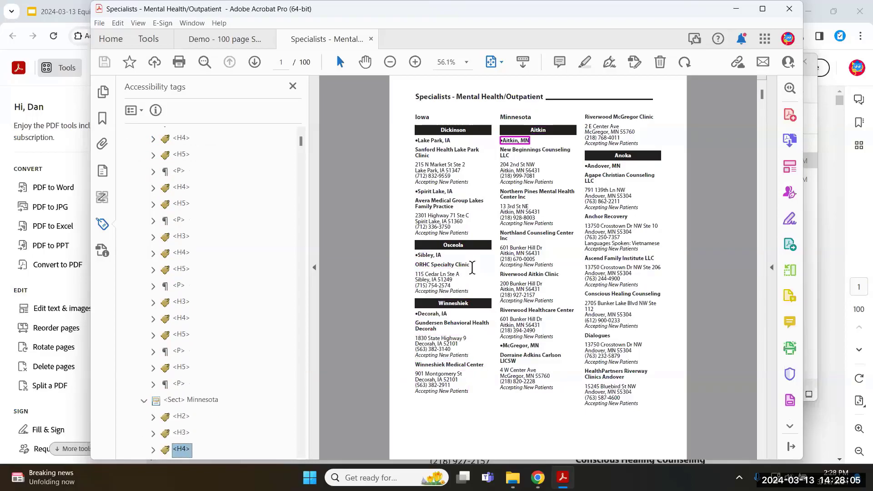
{"action": "key", "text": "Down"}
{"action": "key", "text": "Down"}
{"action": "key", "text": "Down"}
{"action": "key", "text": "Down"}
{"action": "key", "text": "Down"}
{"action": "key", "text": "Down"}
{"action": "key", "text": "Down"}
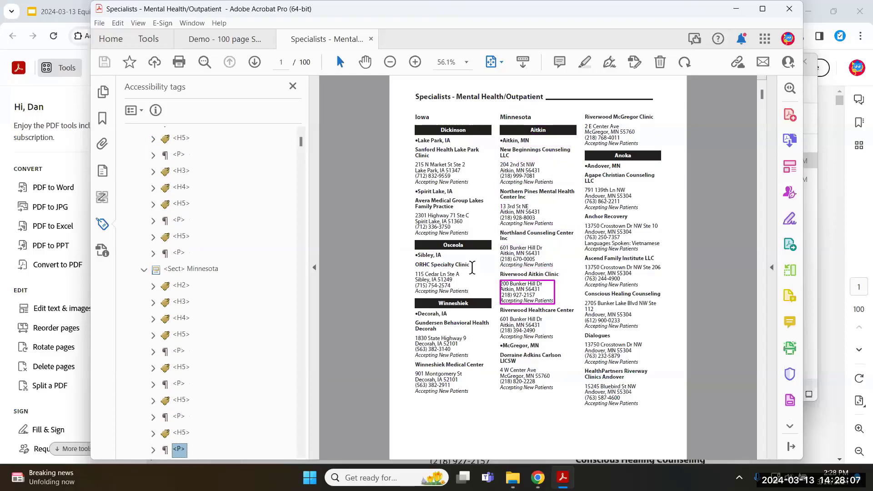
{"action": "key", "text": "Down"}
{"action": "key", "text": "Down"}
{"action": "key", "text": "Down"}
{"action": "key", "text": "Down"}
{"action": "key", "text": "Down"}
{"action": "key", "text": "Down"}
{"action": "key", "text": "Down"}
{"action": "key", "text": "Down"}
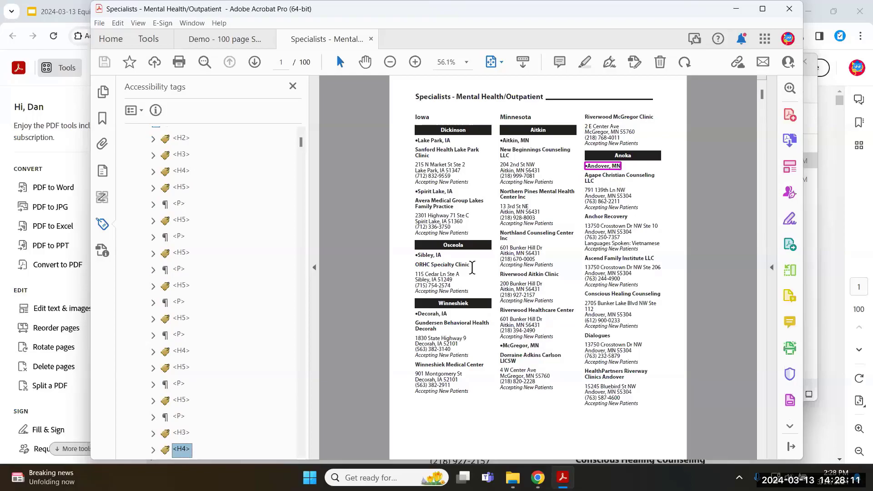
Check the tag order of the Andover provider headings and address paragraphs, from Agape Christian Counseling on page 1 to Rum River Counseling on page 2.
{"action": "key", "text": "Down"}
{"action": "key", "text": "Down"}
{"action": "key", "text": "Down"}
{"action": "key", "text": "Down"}
{"action": "key", "text": "Down"}
{"action": "key", "text": "Down"}
{"action": "key", "text": "Down"}
{"action": "key", "text": "Down"}
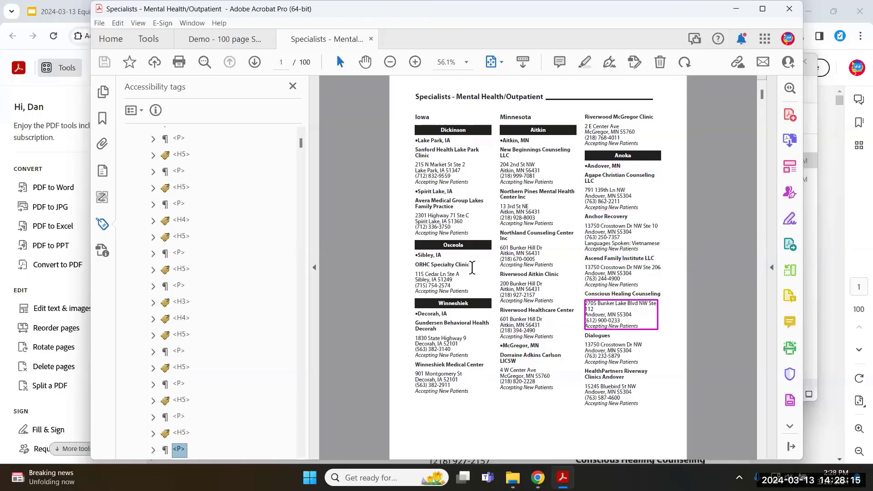
{"action": "key", "text": "Down"}
{"action": "key", "text": "Down"}
{"action": "key", "text": "Down"}
{"action": "key", "text": "Down"}
{"action": "key", "text": "Down"}
{"action": "key", "text": "Down"}
{"action": "key", "text": "Down"}
{"action": "key", "text": "Down"}
{"action": "key", "text": "Down"}
{"action": "key", "text": "Down"}
{"action": "key", "text": "Down"}
{"action": "key", "text": "Down"}
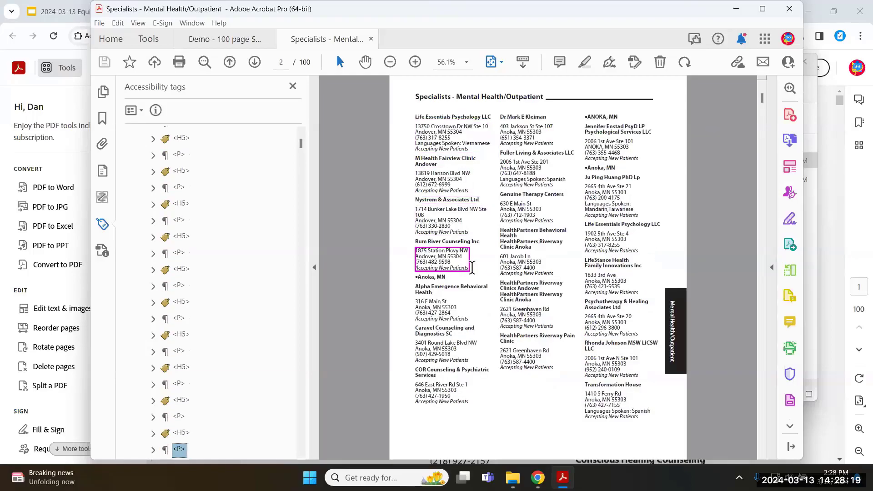
Examine the Anoka city and provider tags across page 2's columns, continuing to the Transformation House heading on page 3.
{"action": "key", "text": "Down"}
{"action": "key", "text": "Down"}
{"action": "key", "text": "Down"}
{"action": "key", "text": "Down"}
{"action": "key", "text": "Down"}
{"action": "key", "text": "Down"}
{"action": "key", "text": "Down"}
{"action": "key", "text": "Down"}
{"action": "key", "text": "Down"}
{"action": "key", "text": "Down"}
{"action": "key", "text": "Down"}
{"action": "key", "text": "Down"}
{"action": "key", "text": "Down"}
{"action": "key", "text": "Down"}
{"action": "key", "text": "Down"}
{"action": "key", "text": "Down"}
{"action": "key", "text": "Down"}
{"action": "key", "text": "Down"}
{"action": "key", "text": "Down"}
{"action": "key", "text": "Down"}
{"action": "key", "text": "Down"}
{"action": "key", "text": "Down"}
{"action": "key", "text": "Down"}
{"action": "key", "text": "Down"}
{"action": "key", "text": "Down"}
{"action": "key", "text": "Down"}
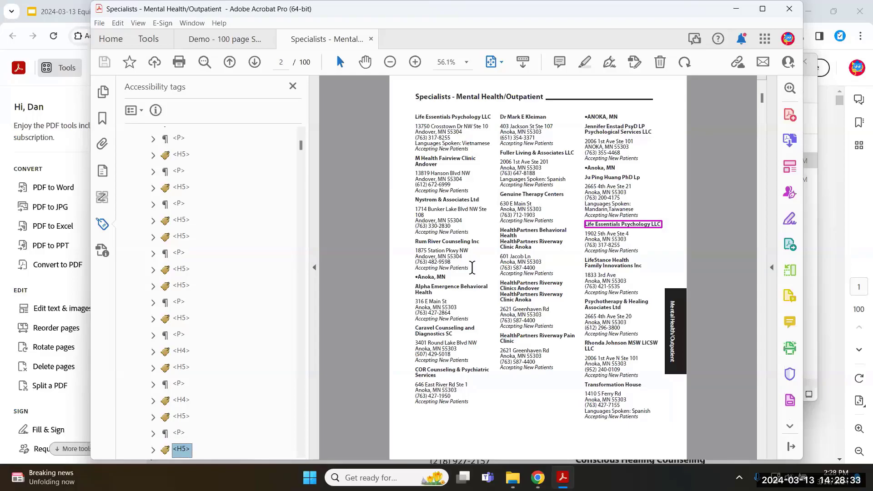
{"action": "key", "text": "Down"}
{"action": "key", "text": "Down"}
{"action": "key", "text": "Down"}
{"action": "key", "text": "Down"}
{"action": "key", "text": "Down"}
{"action": "key", "text": "Down"}
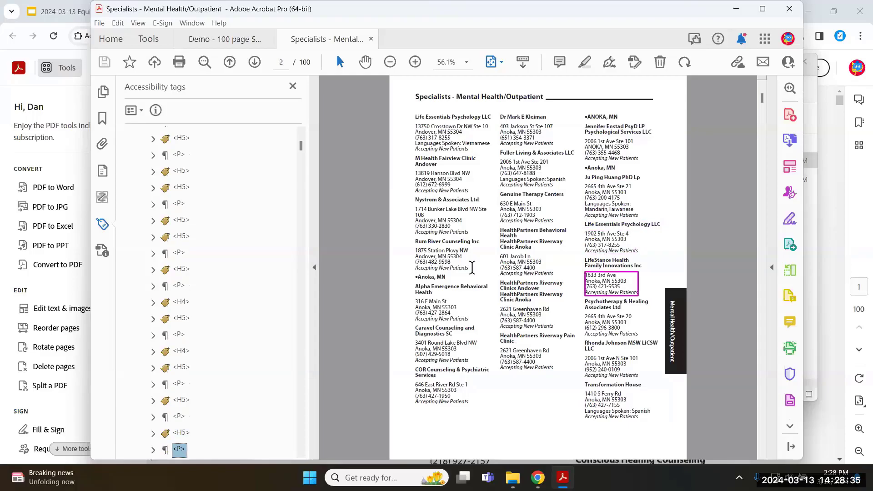
{"action": "key", "text": "Down"}
{"action": "key", "text": "Down"}
{"action": "key", "text": "Down"}
{"action": "key", "text": "Down"}
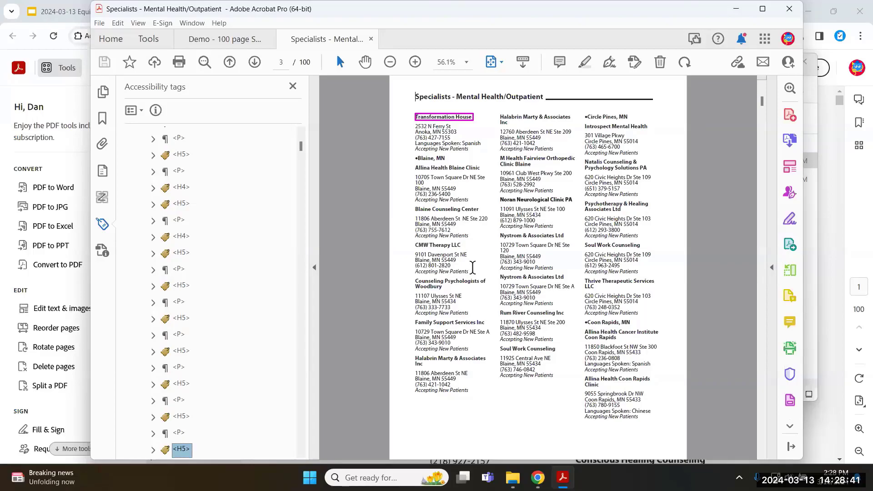
Minimize Acrobat, switch to the webinar presentation in Google Slides, and start the slideshow from the Relevant Articles slide.
{"action": "left_click", "coordinate": [737, 12]}
{"action": "left_click", "coordinate": [318, 157]}
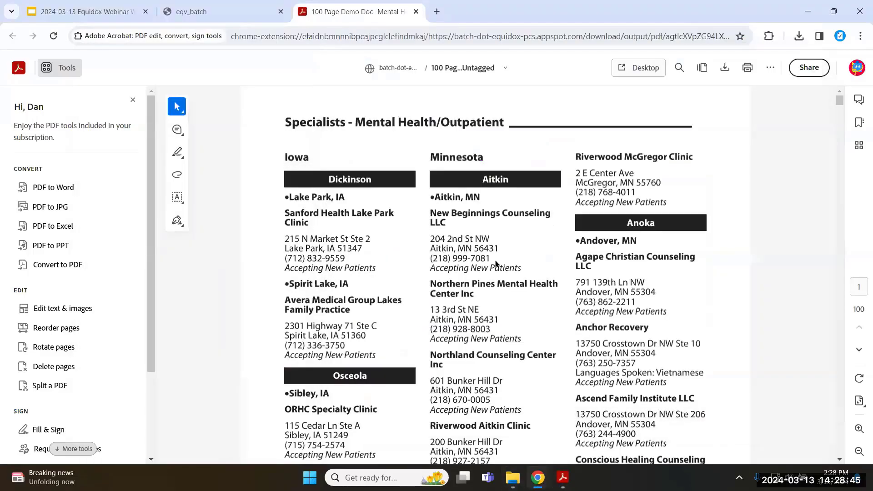
{"action": "left_click", "coordinate": [224, 17]}
{"action": "left_click", "coordinate": [135, 15]}
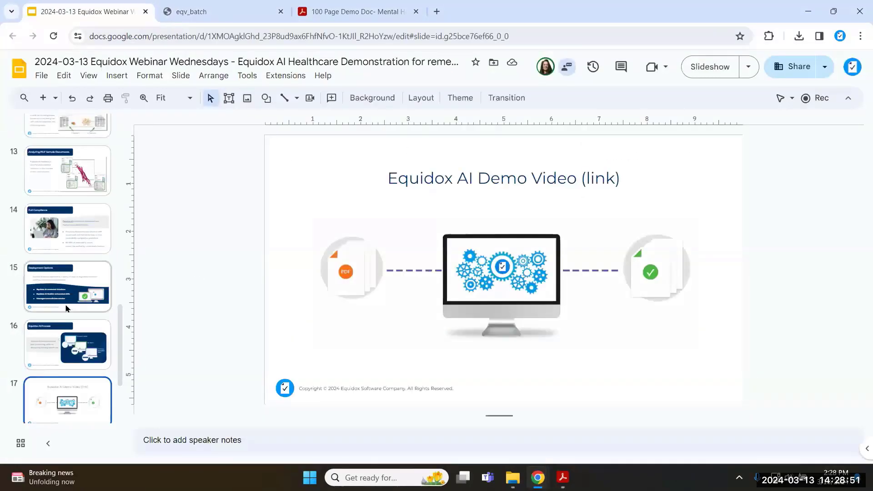
{"action": "key", "text": "Down"}
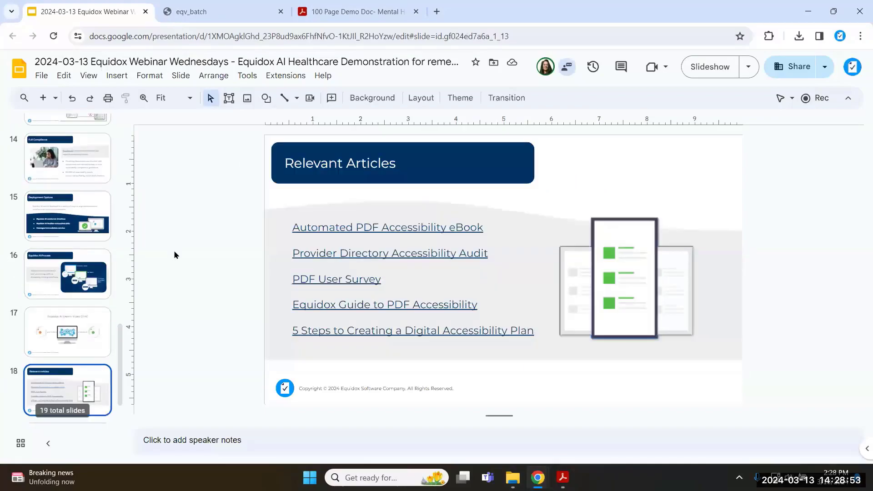
{"action": "left_click", "coordinate": [722, 69]}
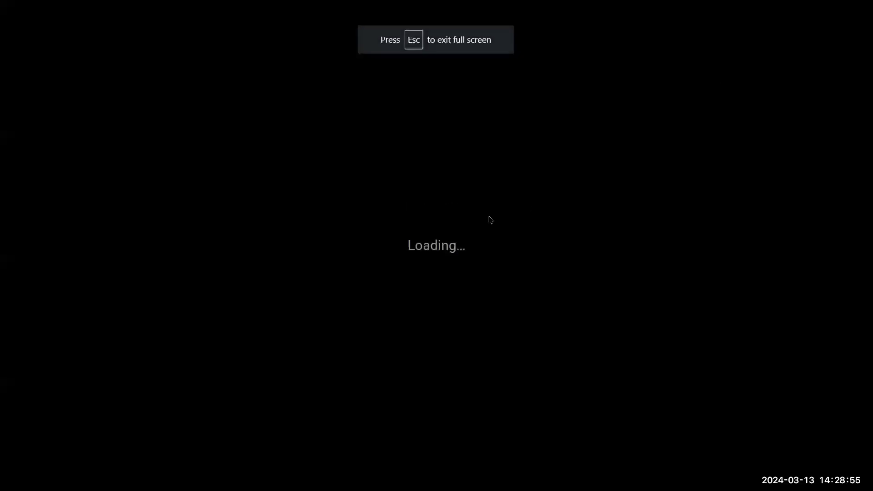